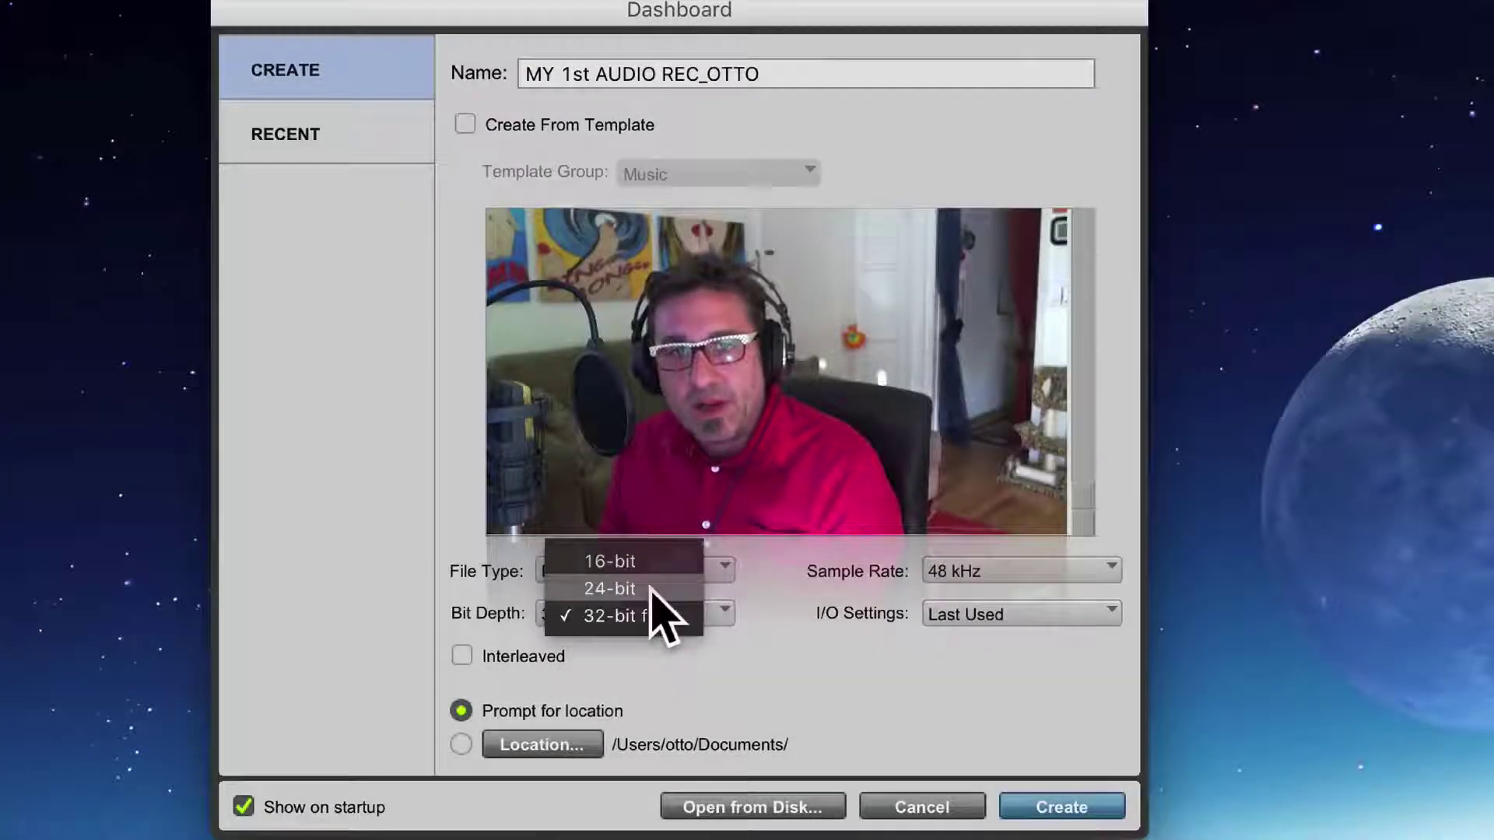
Step: Choose 24-bit from the Dashboard's Bit Depth popup for the new session
{"action": "left_click", "coordinate": [650, 589]}
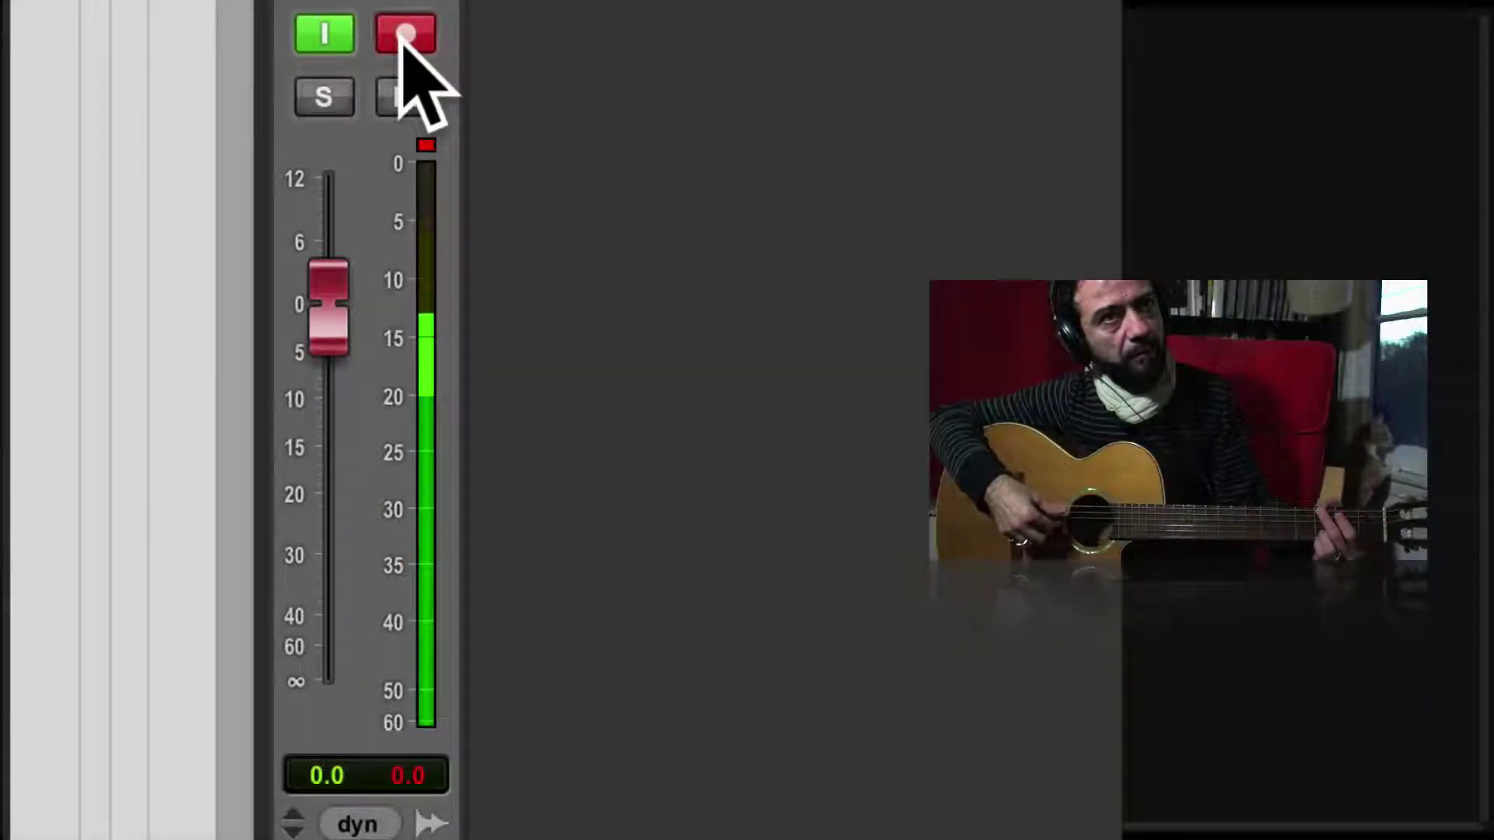
Step: Bring up the guitar channel meter's context menu to review metering scales
{"action": "right_click", "coordinate": [421, 147]}
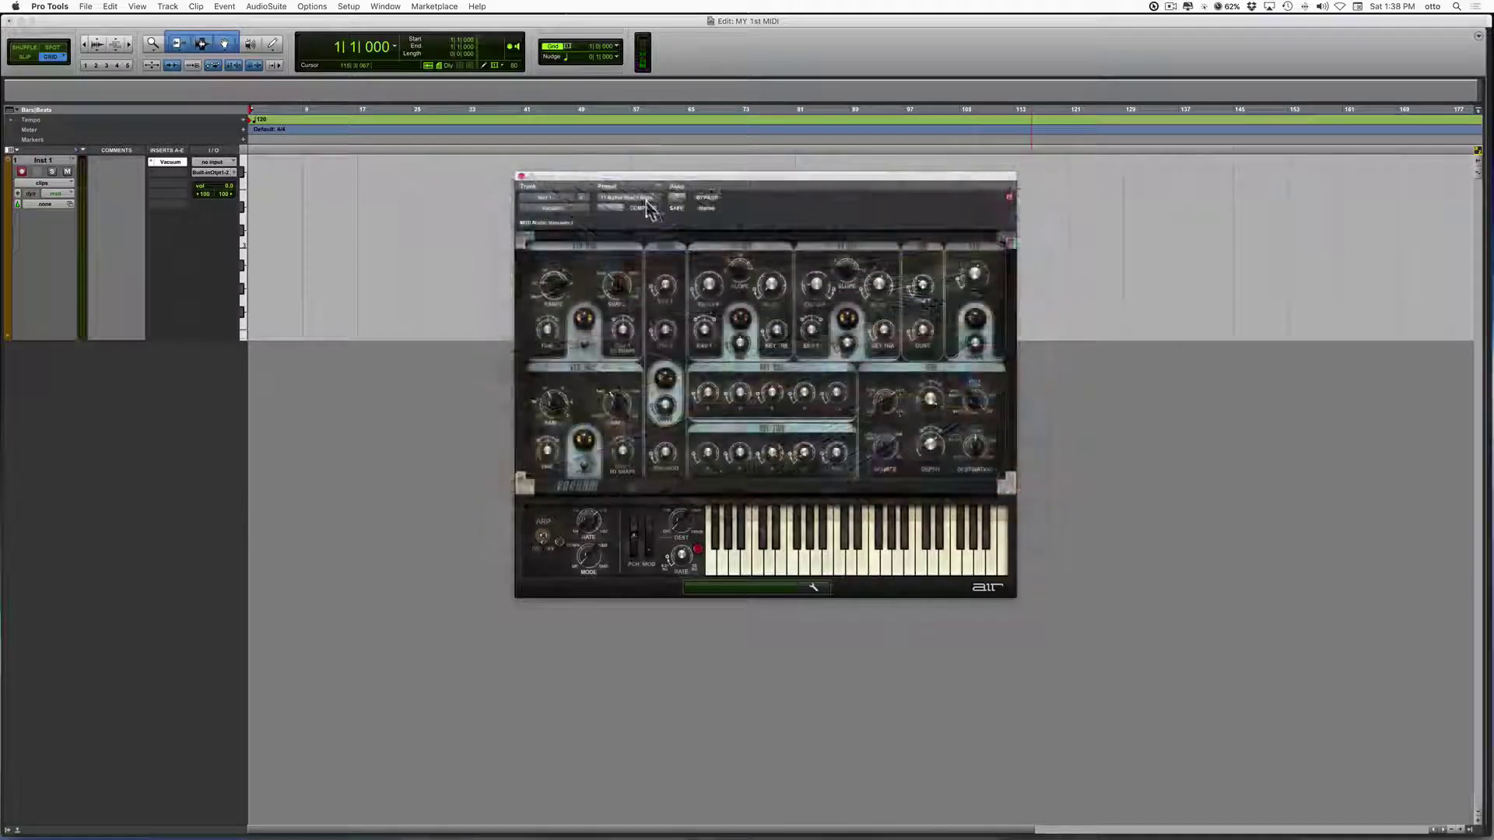
{"action": "mouse_move", "coordinate": [640, 208]}
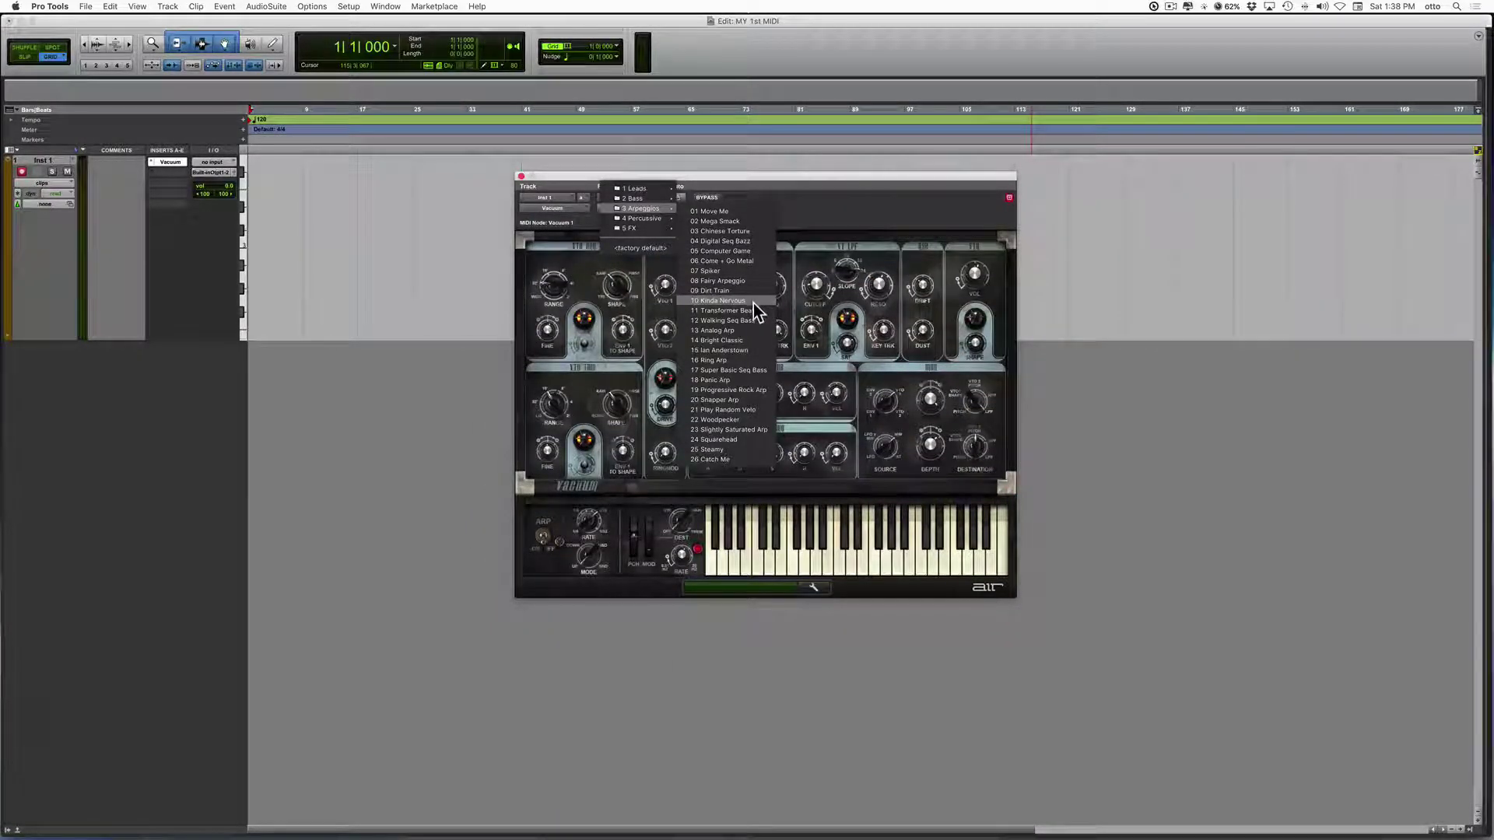
Step: Load a new preset from the Vacuum synth's 3 Arpeggios list
{"action": "left_click", "coordinate": [754, 314]}
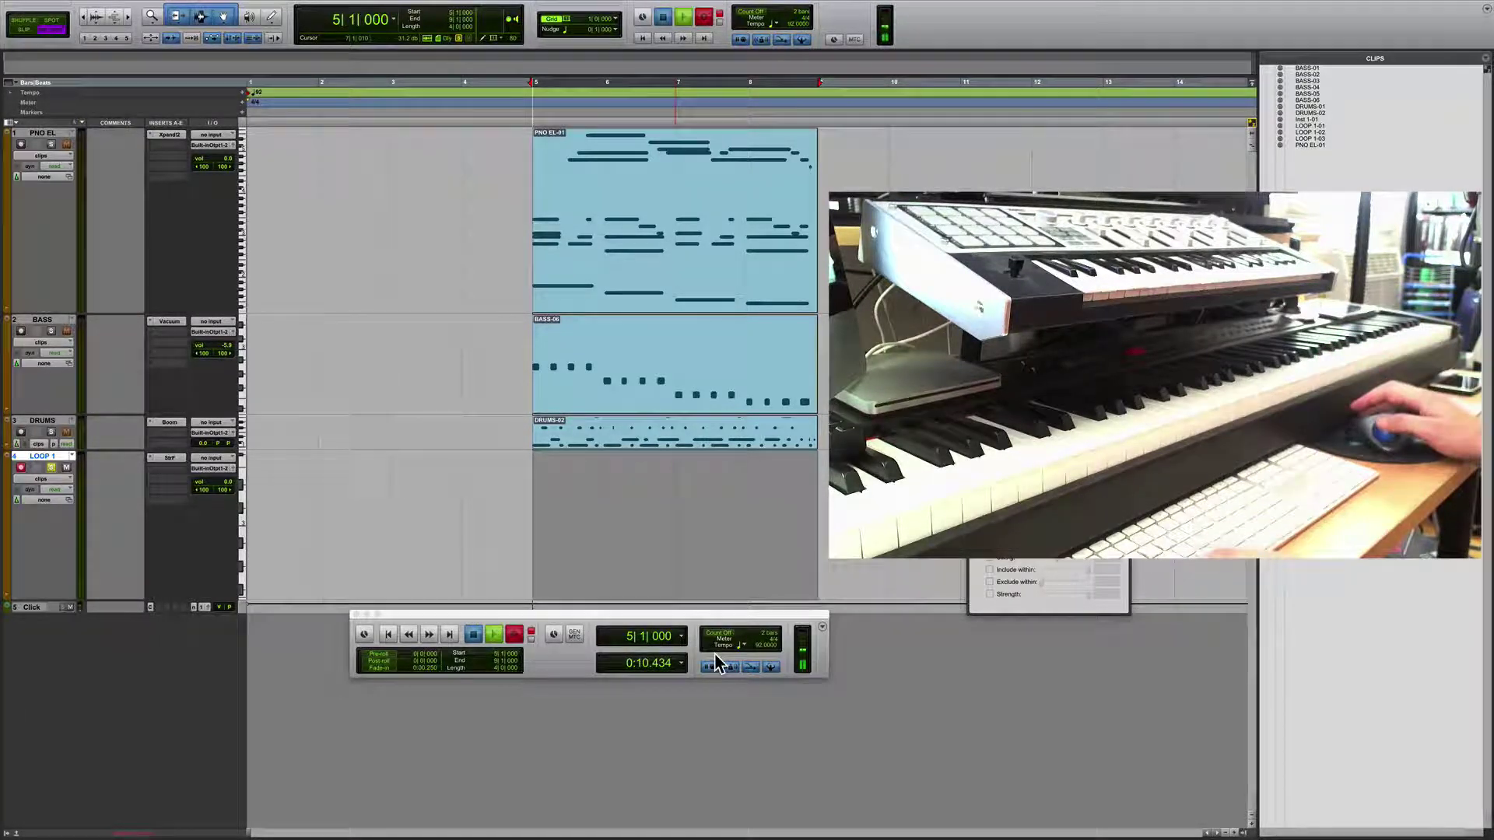
Step: Apply the Alt+Z keyboard shortcut in the MIDI session
{"action": "key", "text": "alt+z"}
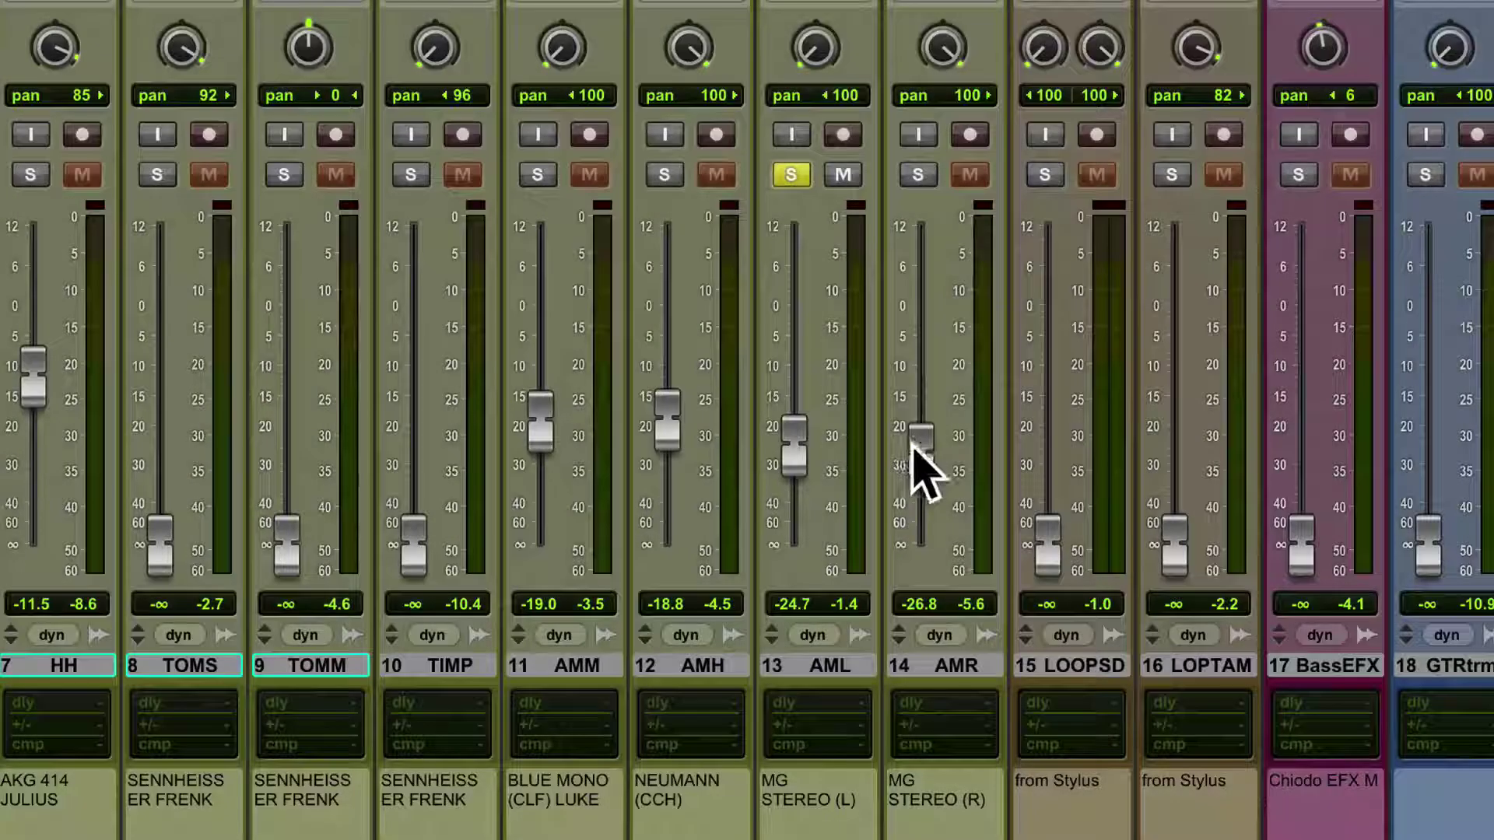
Step: Solo track 14 AMR alongside AML and nudge its fader up to -23.9
{"action": "left_click", "coordinate": [917, 176]}
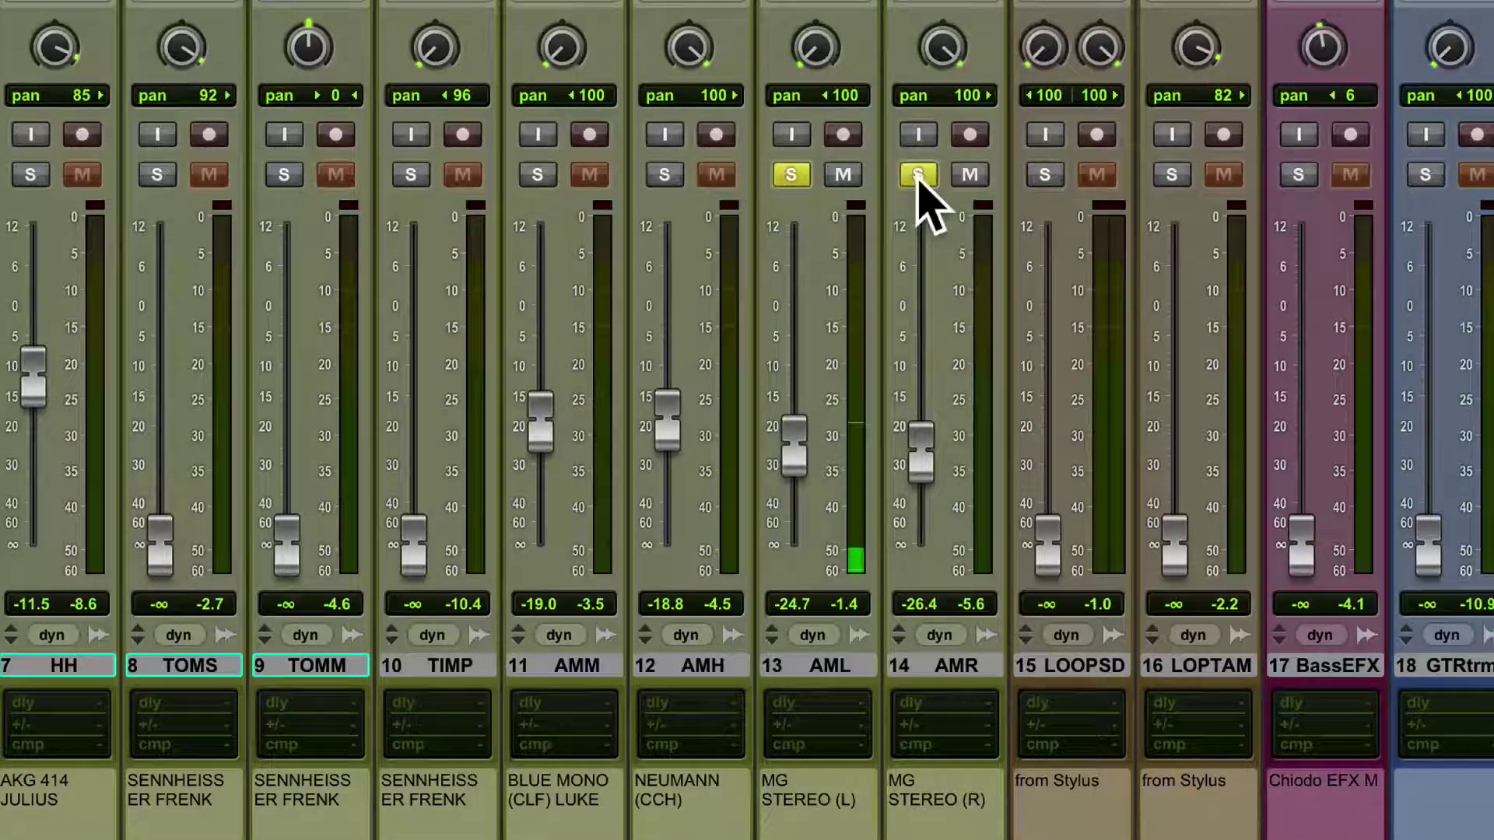
{"action": "left_click_drag", "start_coordinate": [919, 452], "coordinate": [924, 442]}
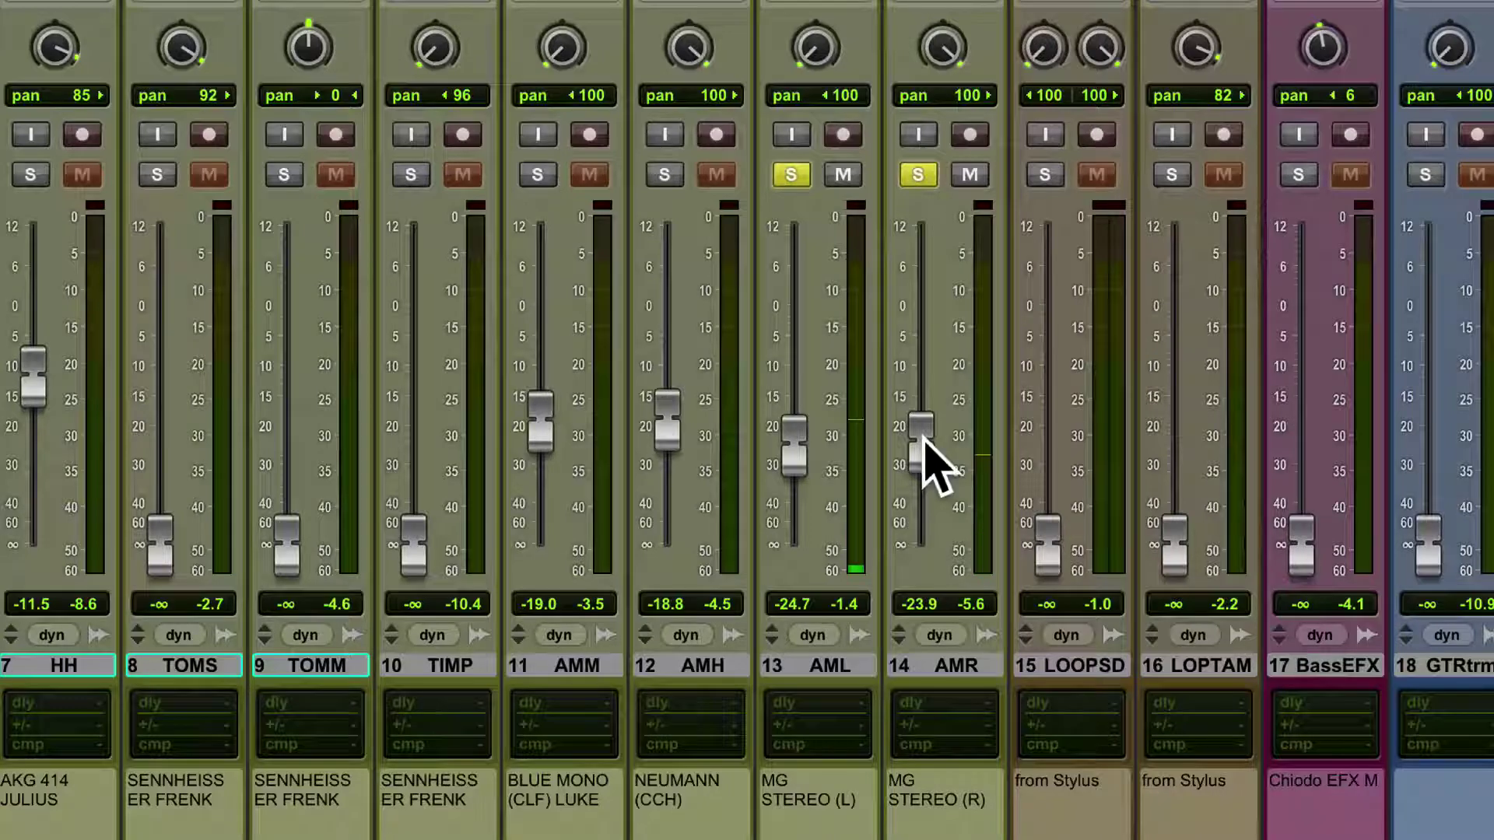